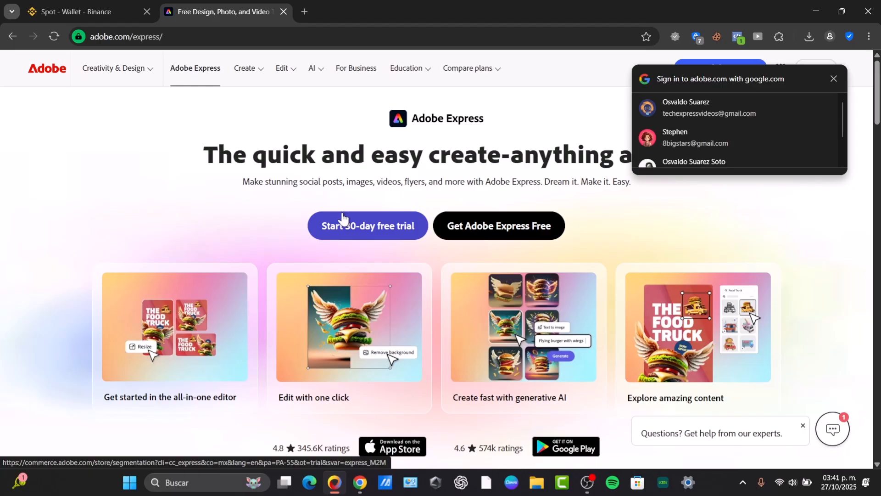
Step: Sign in to Adobe with the second of the listed Google accounts
left_click(745, 132)
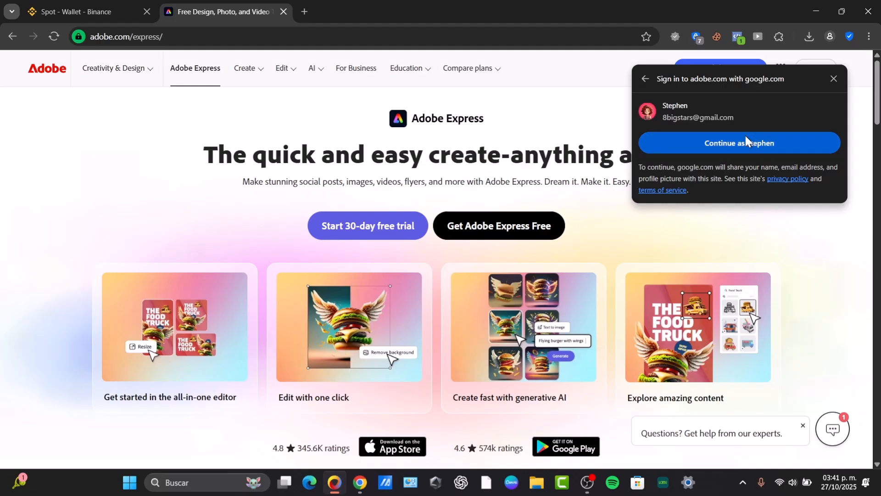
left_click(715, 145)
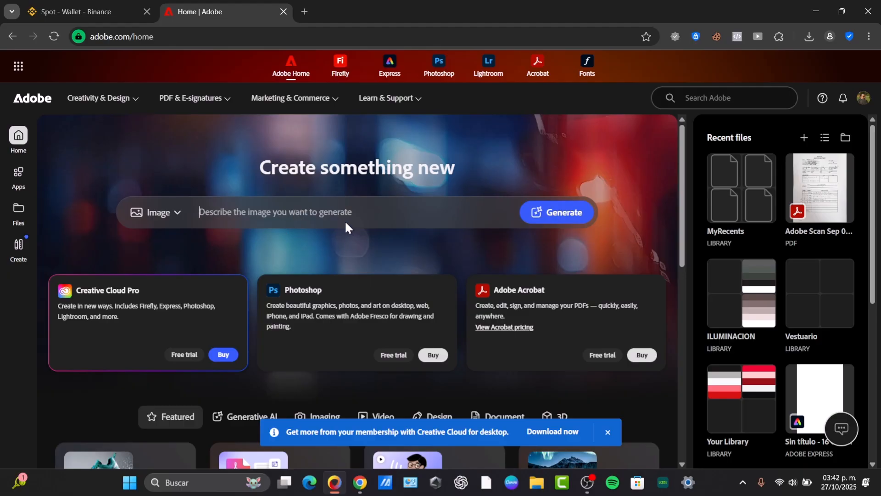
Step: Set the generator's content type to Video and start the prompt with "instagram reel"
left_click(160, 211)
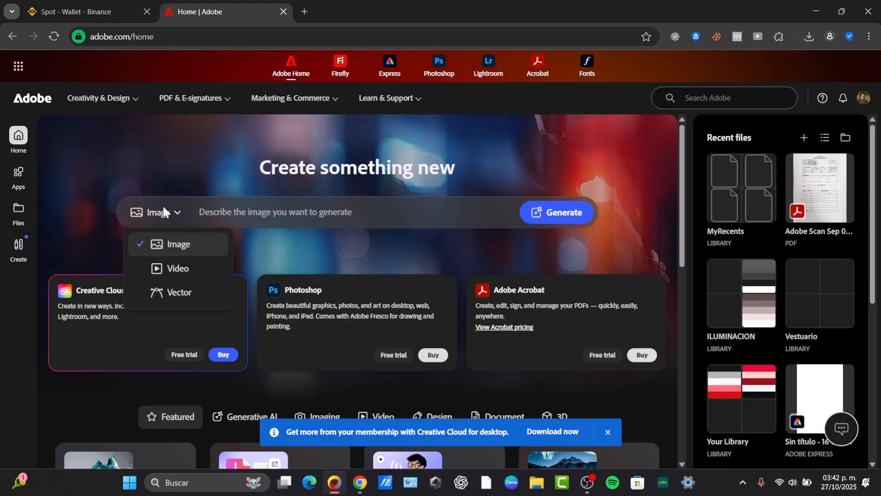
left_click(177, 268)
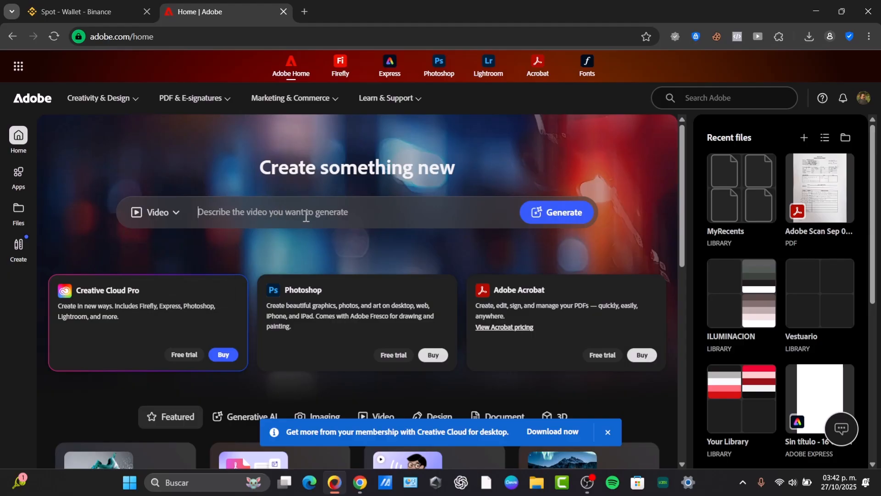
type("instagram reel")
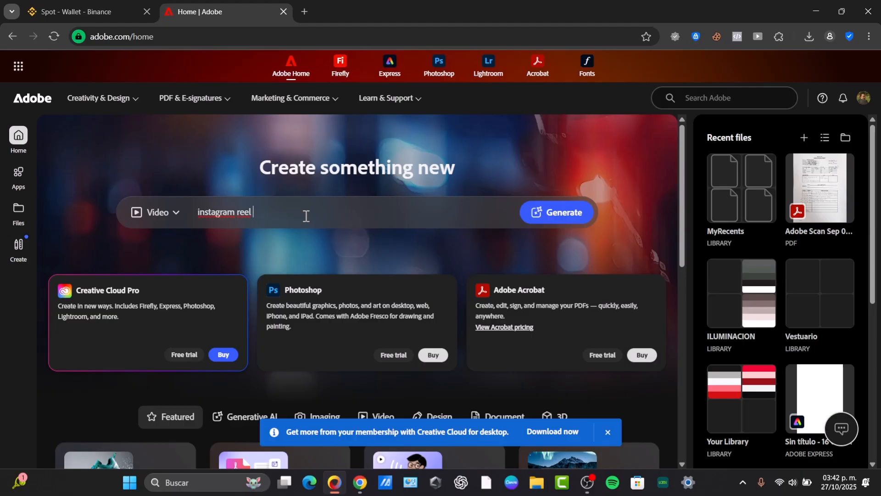
Step: Browse the Video category of creation tools on the Adobe home page
scroll(310, 216, "down", 3)
left_click(377, 271)
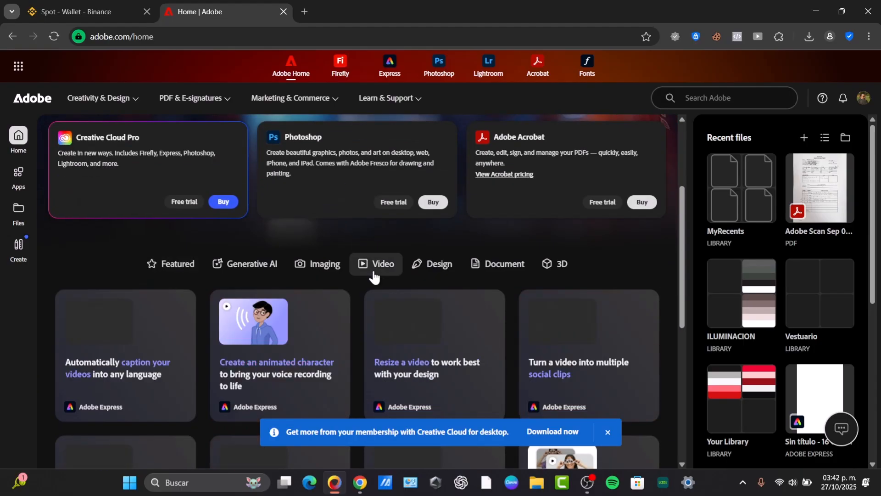
scroll(380, 276, "down", 2)
scroll(380, 276, "down", 2)
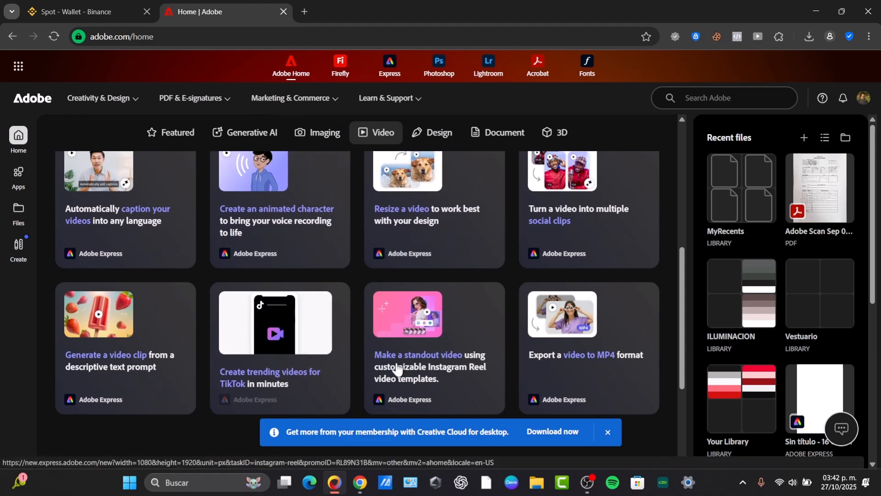
scroll(482, 347, "down", 3)
scroll(483, 349, "up", 10)
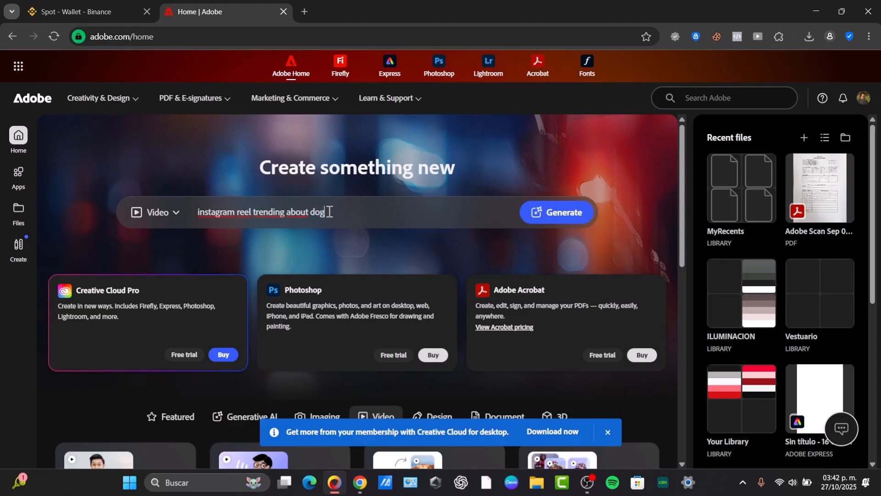
Step: Try to generate a Firefly video from the prompt "instagram reel trending about dog", keeping a single Firefly tab
key("Return")
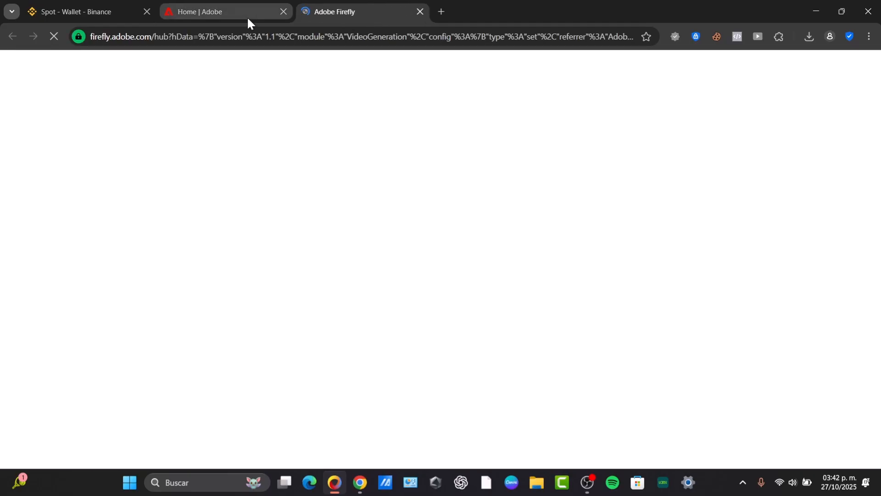
left_click(248, 16)
left_click(580, 213)
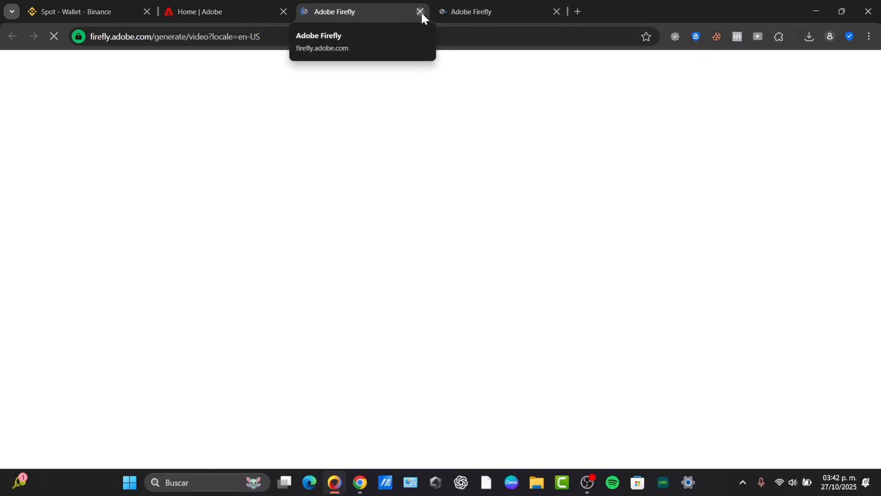
left_click(421, 11)
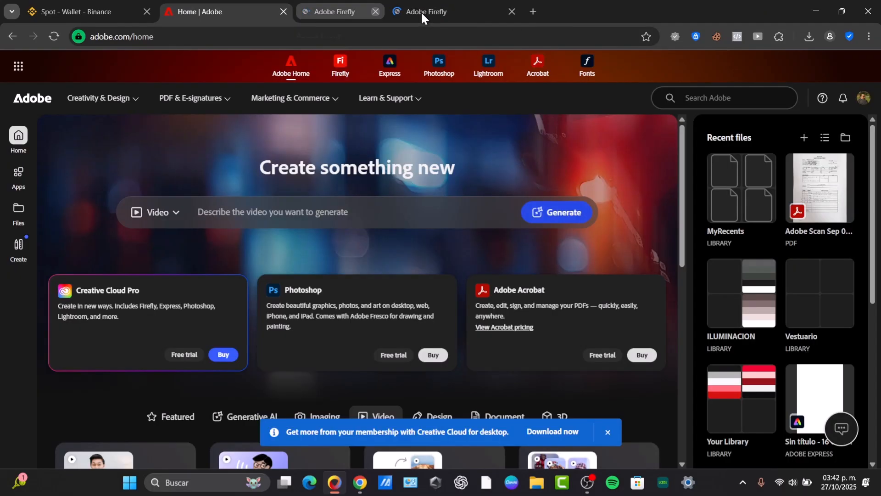
left_click(389, 6)
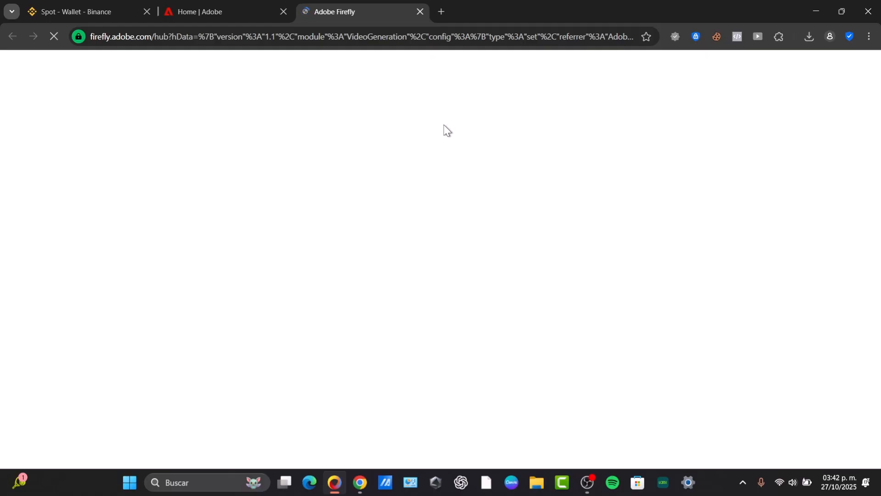
Step: Return to Adobe Home and open the Instagram reel templates from the social media templates for creating new content
left_click(239, 12)
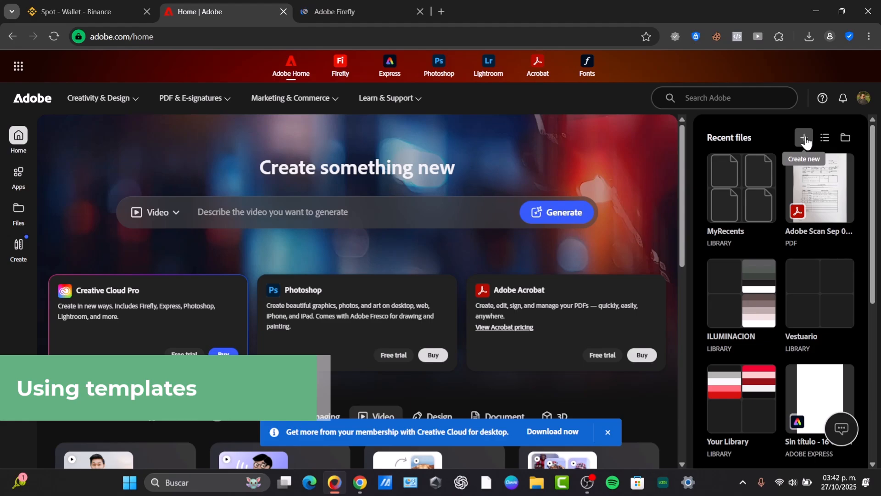
left_click(21, 248)
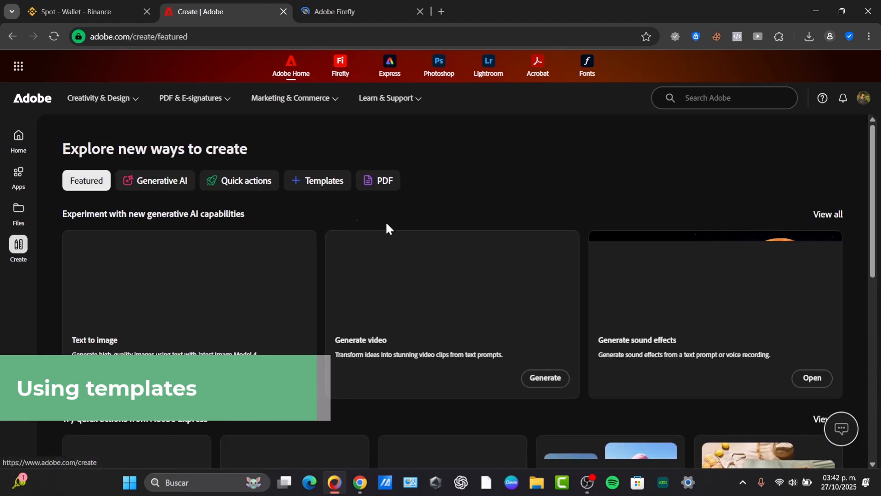
left_click(319, 182)
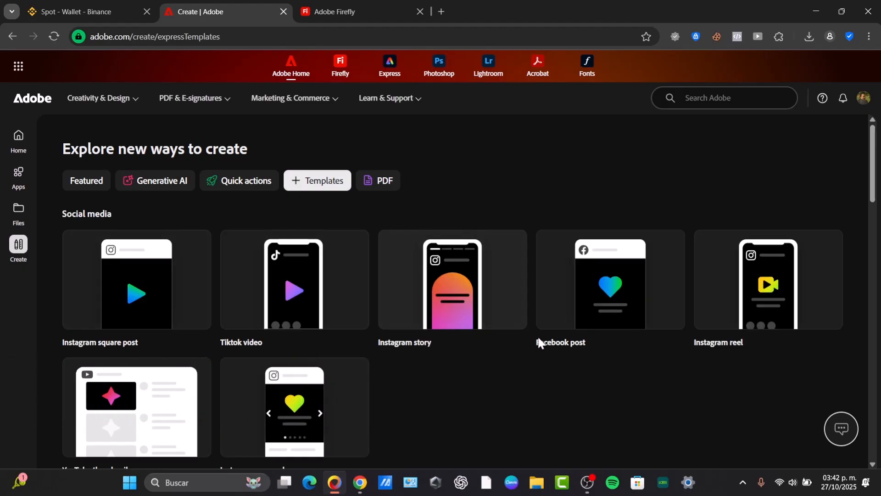
left_click(744, 291)
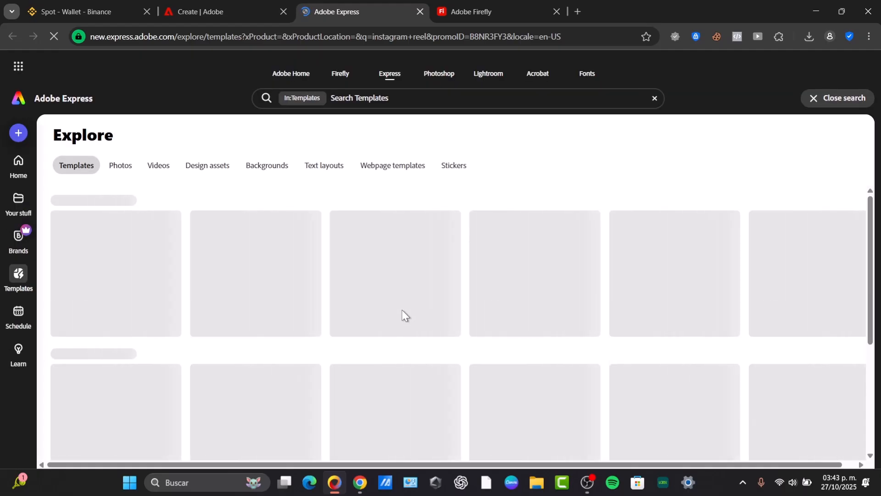
Step: Check the Adobe Firefly page and close it, keeping the Express template results open
left_click(473, 5)
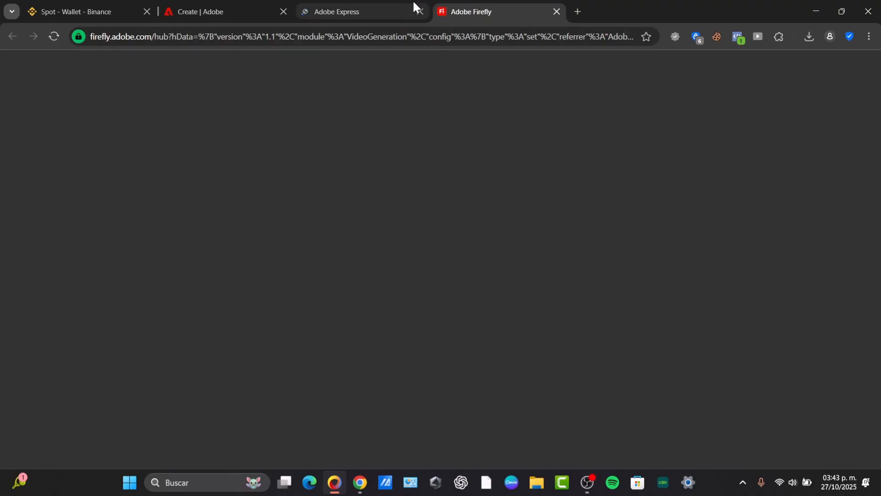
left_click(398, 8)
left_click(556, 11)
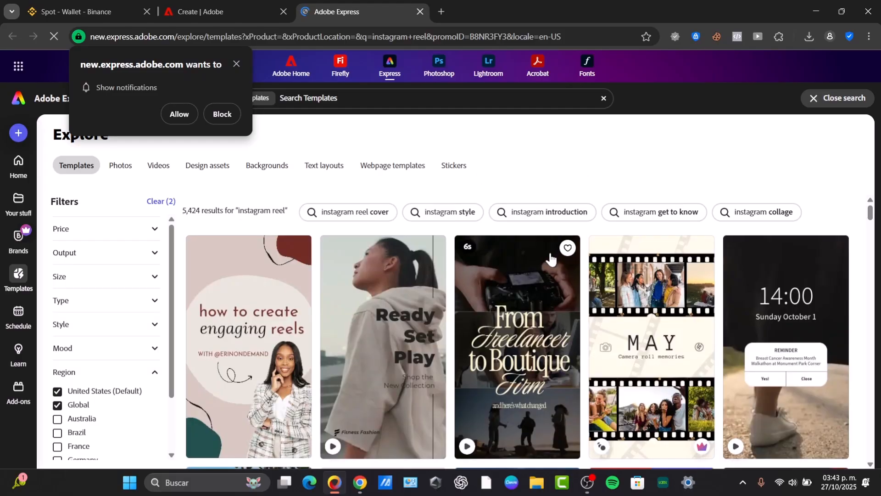
Step: Choose the pink Event Schedule Instagram Reel template from the results and open it for customization
scroll(552, 259, "down", 3)
scroll(591, 324, "down", 7)
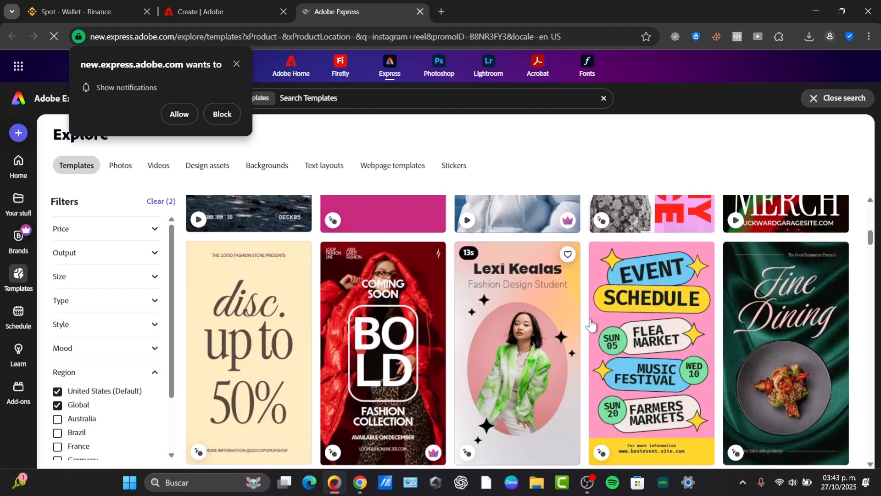
scroll(654, 264, "down", 3)
left_click(654, 264)
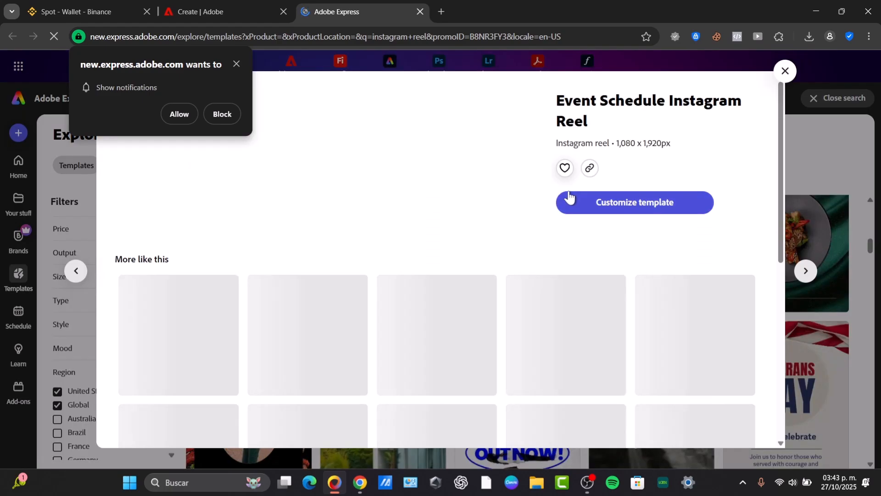
left_click(630, 202)
Step: Clear the editor of the notification request, the introductory tour and the Learn panel
left_click(235, 62)
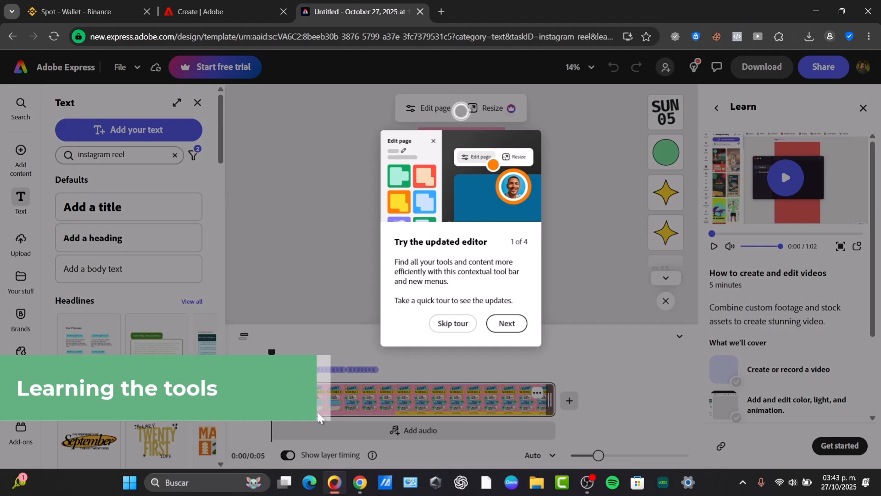
left_click(479, 327)
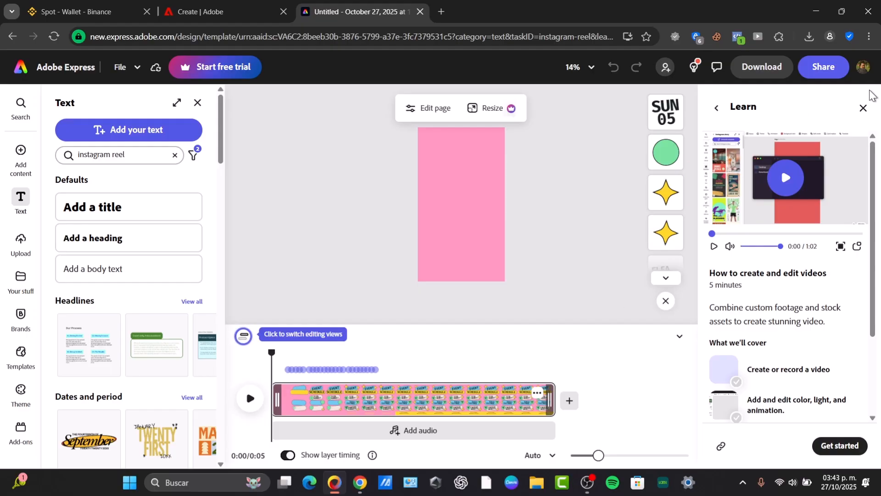
left_click(863, 107)
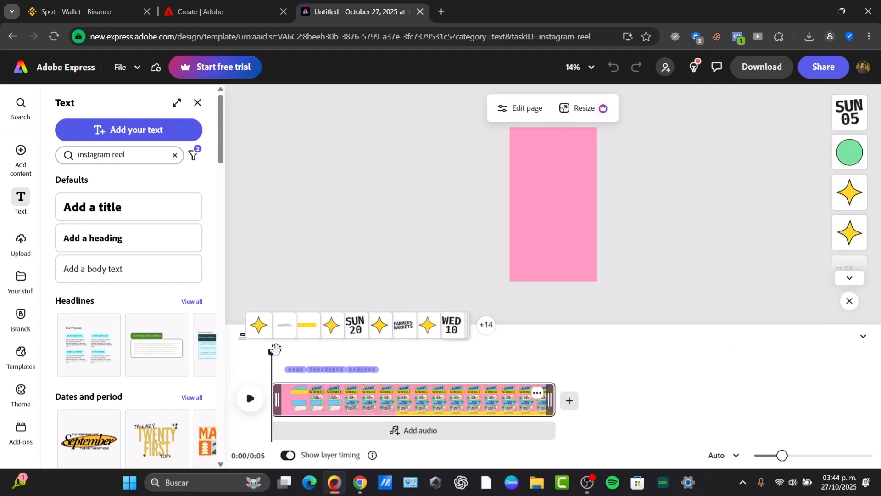
Step: Scrub the timeline to about 3 seconds to preview the template's text and shape animation
left_click_drag(272, 352, 324, 384)
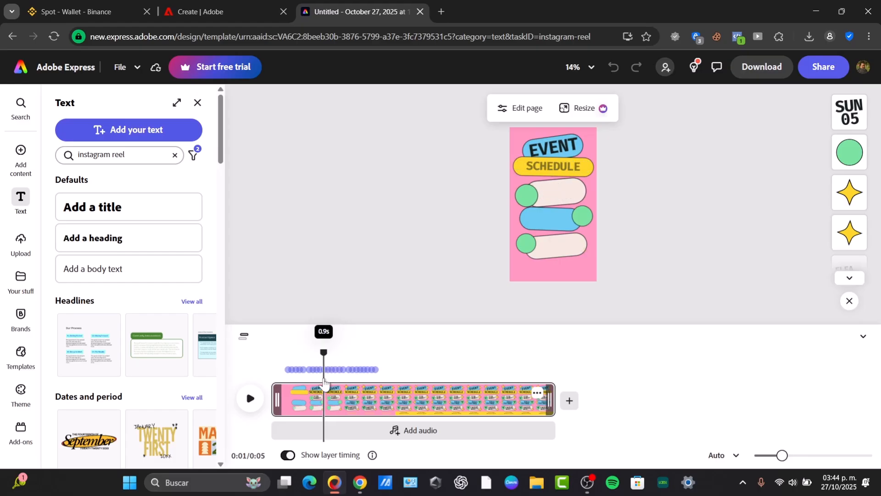
left_click_drag(324, 383, 322, 386)
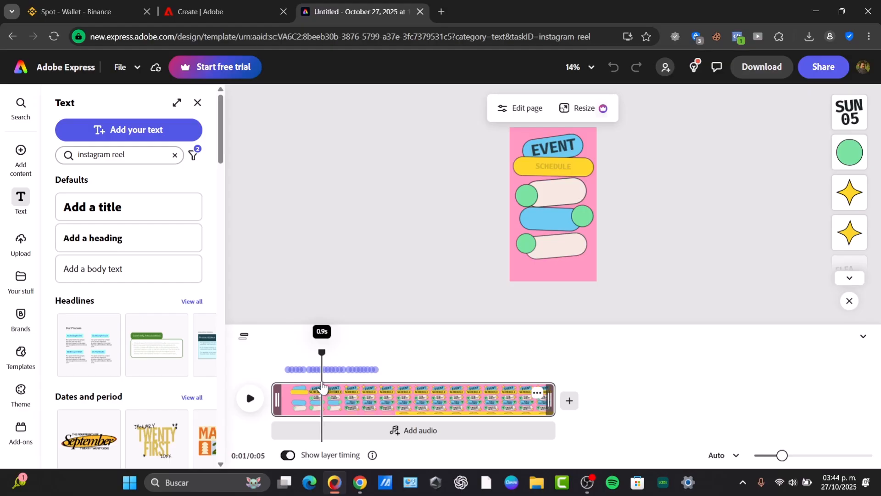
left_click_drag(323, 388, 327, 389)
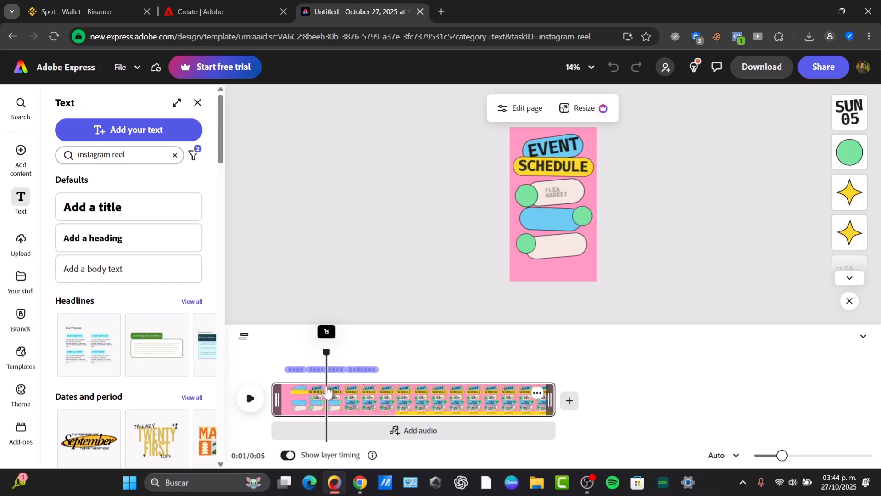
left_click_drag(326, 391, 454, 400)
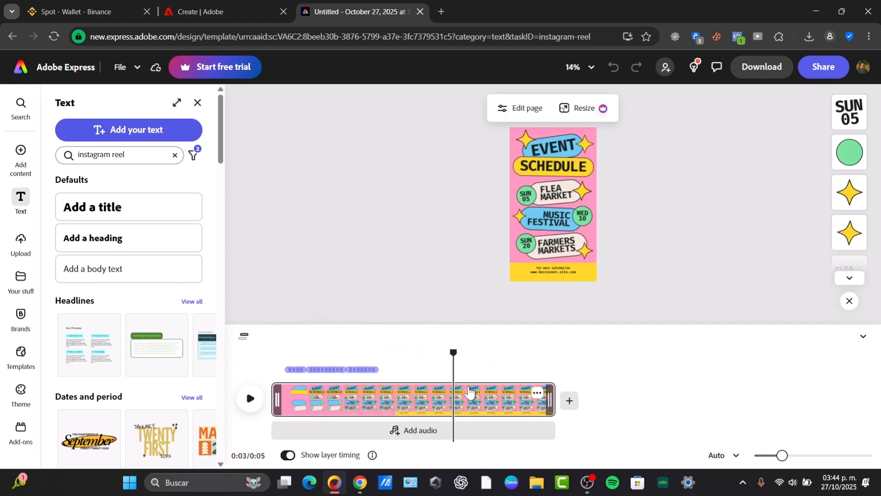
Step: Replace the "FLEA MARKET" text in the schedule with "EVENT SOURCE"
left_click(556, 147)
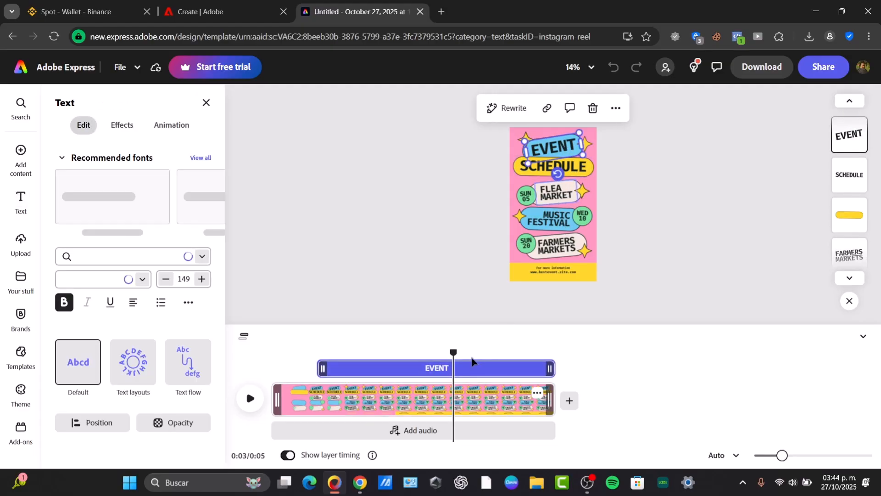
type("EVENT SOURCE")
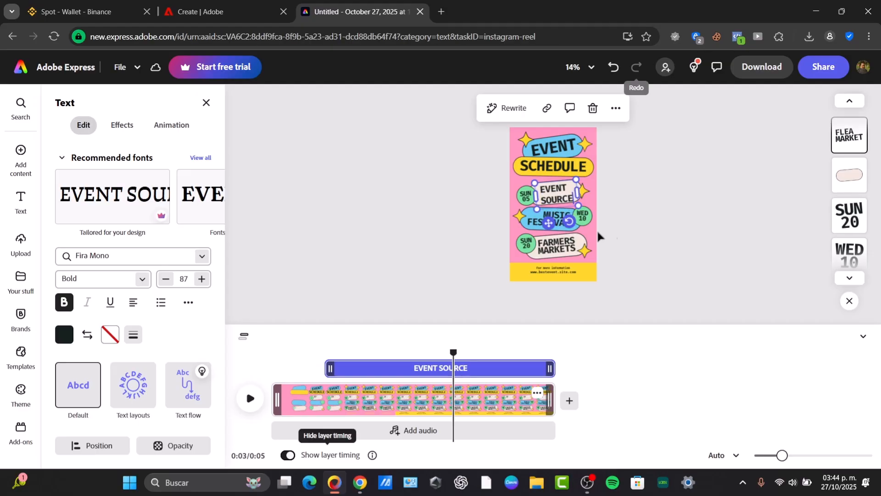
Step: Replace the "FARMERS MARKETS" text with "FREE MERCH" on two lines and position it inside its bubble
left_click(558, 243)
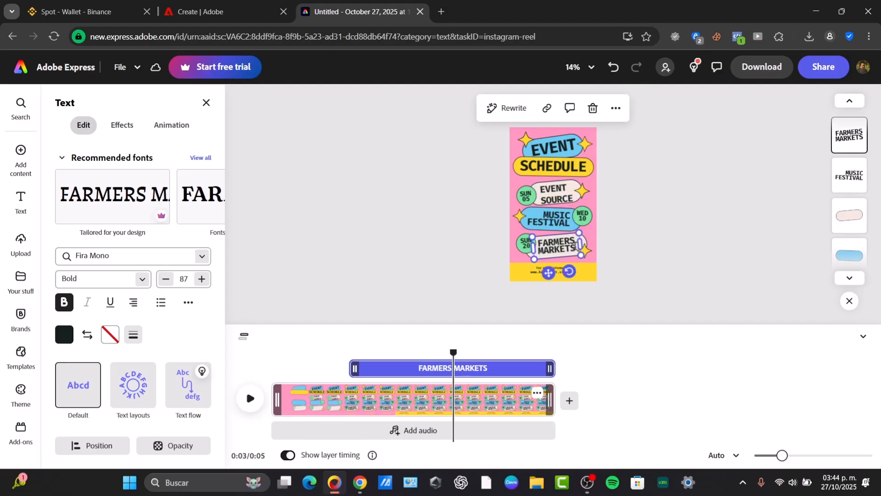
type("FREE")
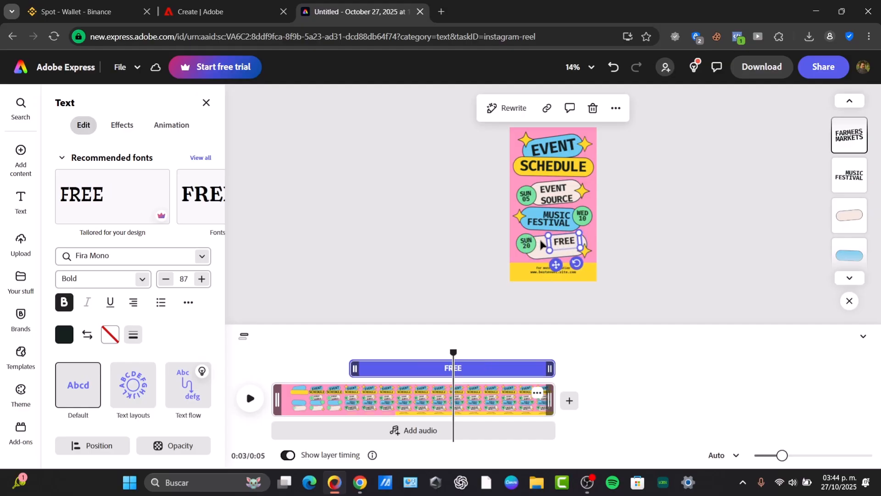
type(" MERCH")
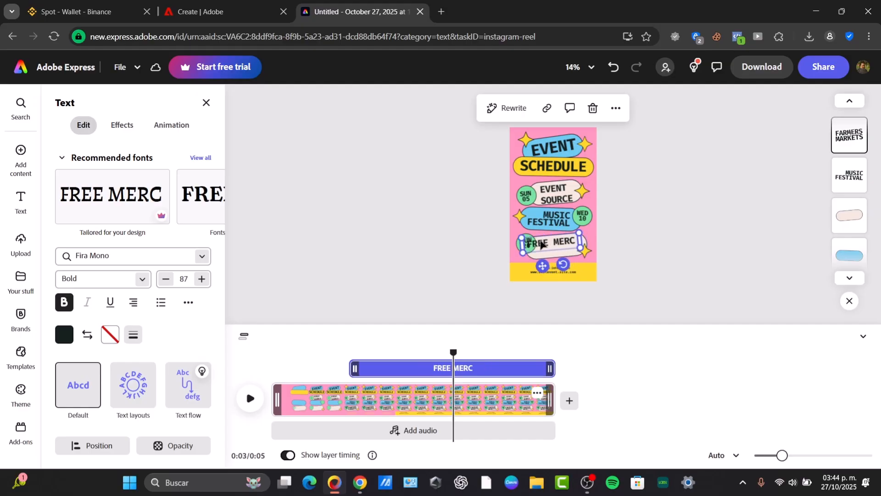
left_click(547, 244)
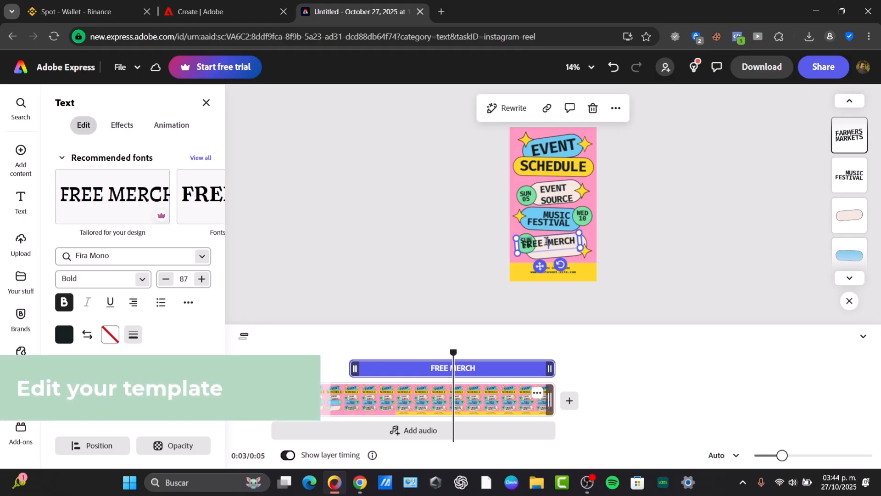
key("Return")
left_click_drag(561, 249, 556, 249)
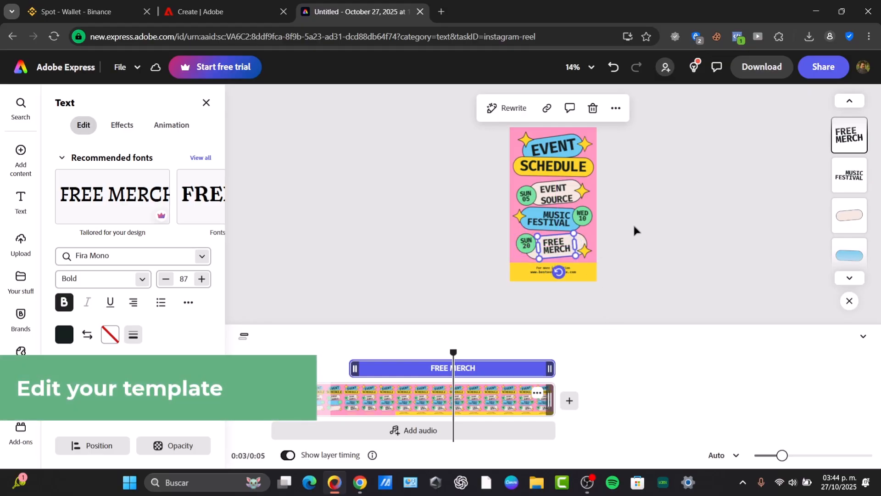
left_click(636, 210)
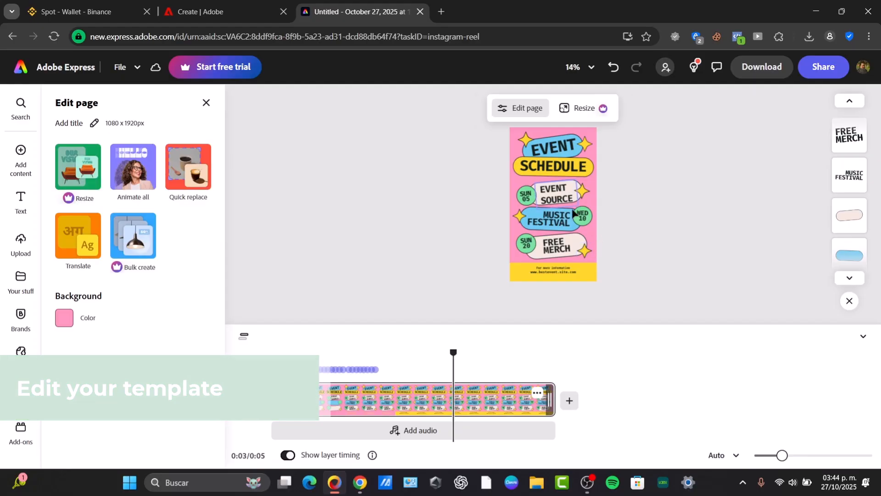
Step: Replace the star at the right end of the "FREE MERCH" bubble with a small yellow music note shape
left_click(584, 250)
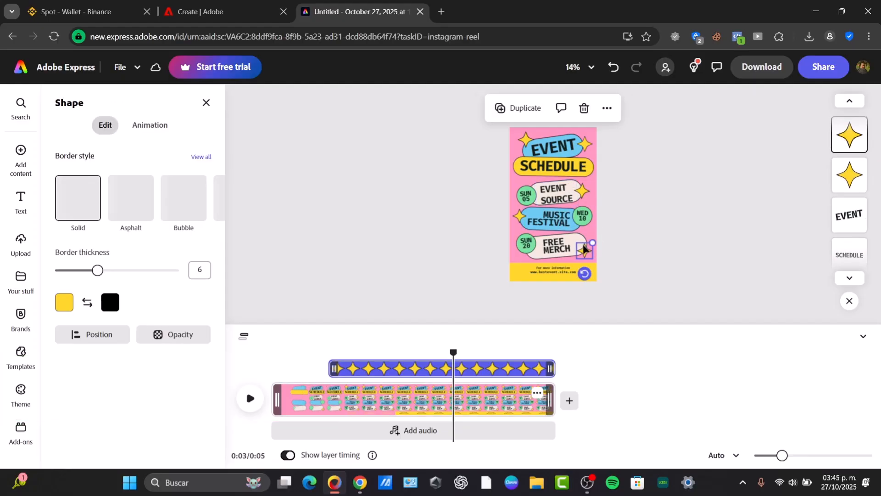
left_click(317, 133)
mouse_move(20, 156)
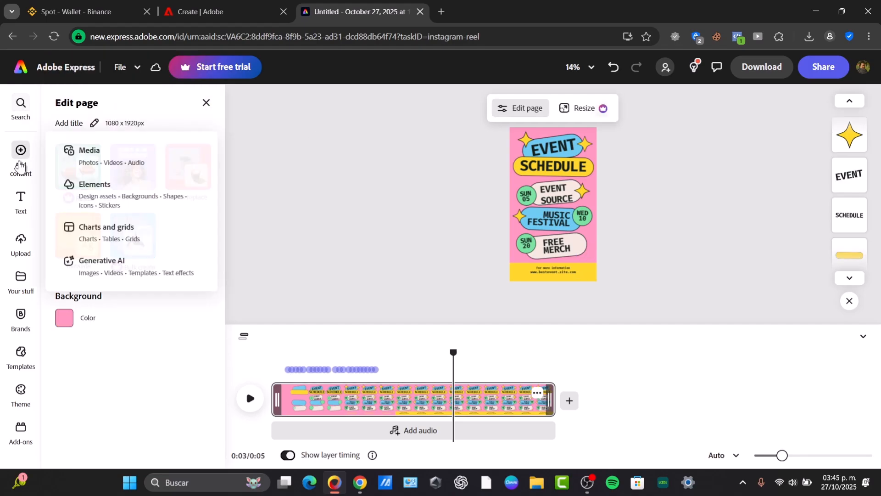
left_click(156, 196)
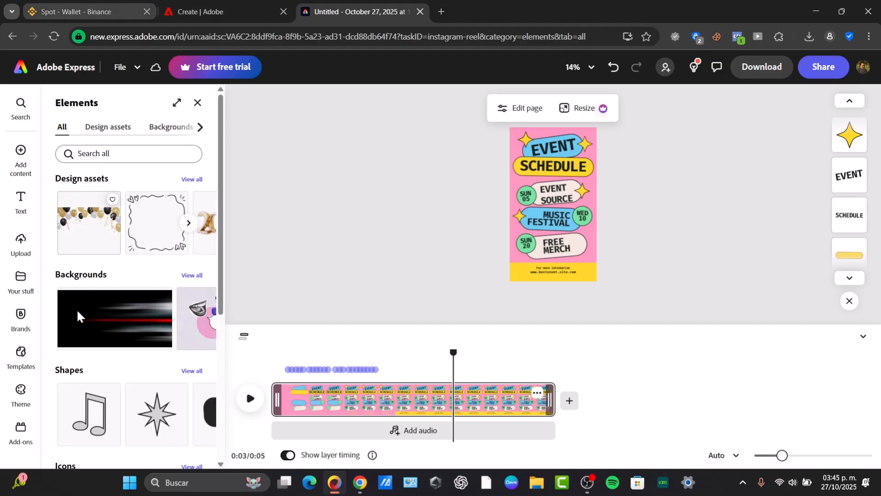
left_click(89, 413)
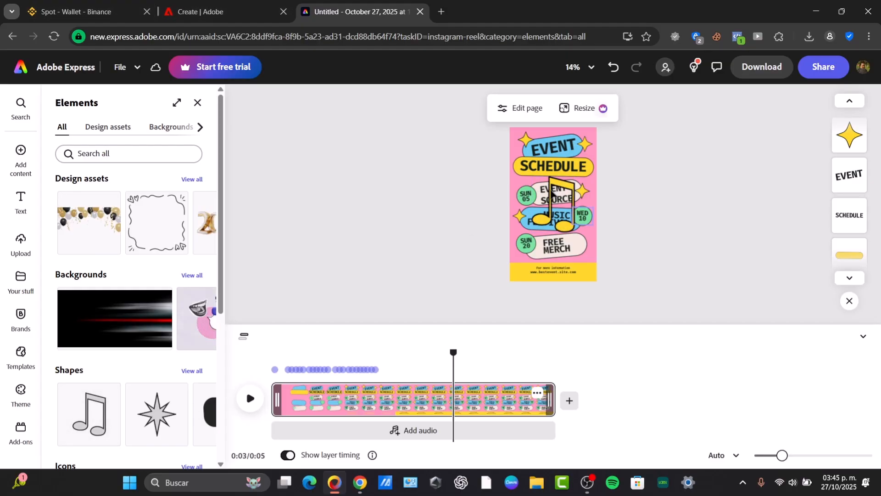
left_click_drag(533, 177, 587, 244)
left_click(631, 268)
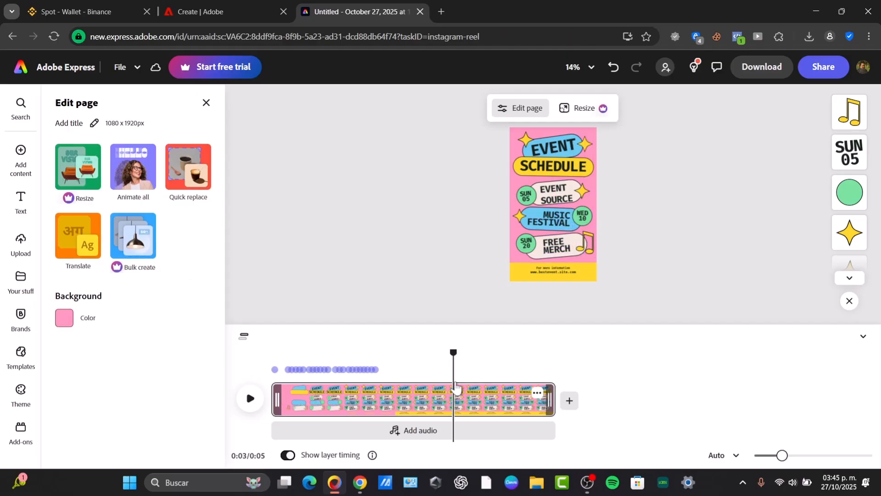
Step: Apply a Bungee entrance animation to the music note and lengthen its duration slightly
left_click_drag(456, 350, 377, 365)
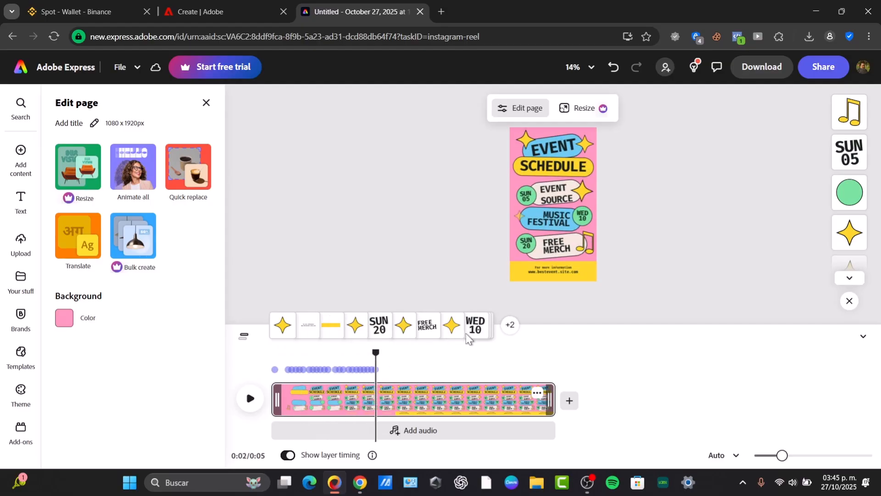
left_click(586, 243)
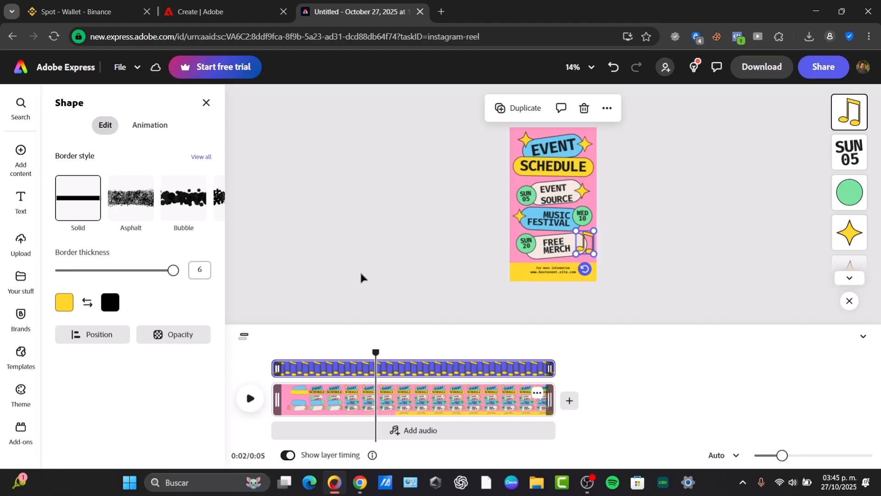
left_click(157, 128)
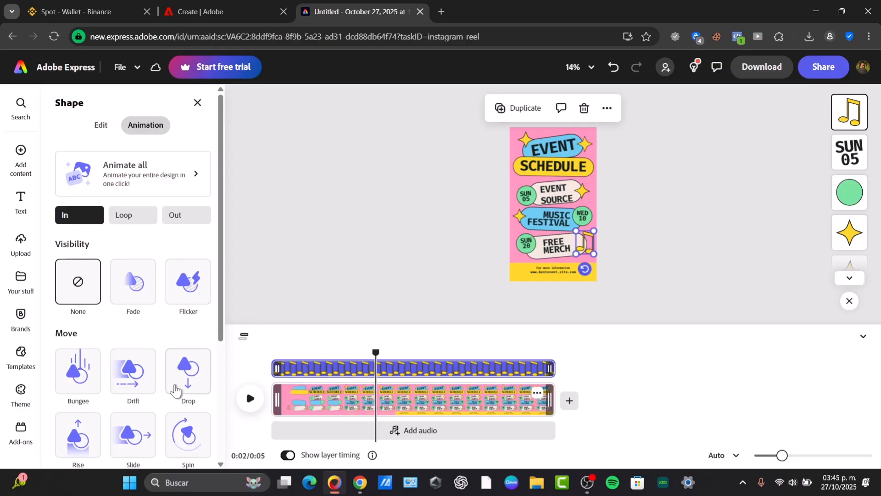
left_click(83, 386)
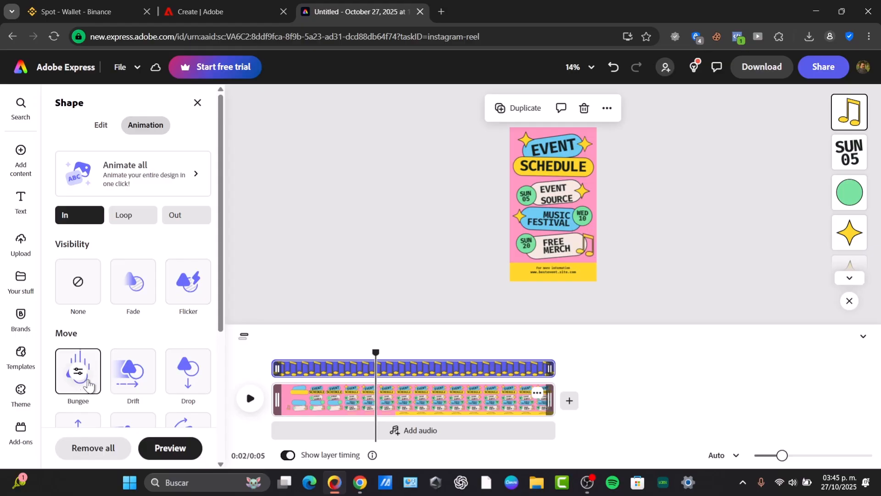
scroll(82, 367, "down", 3)
left_click(79, 219)
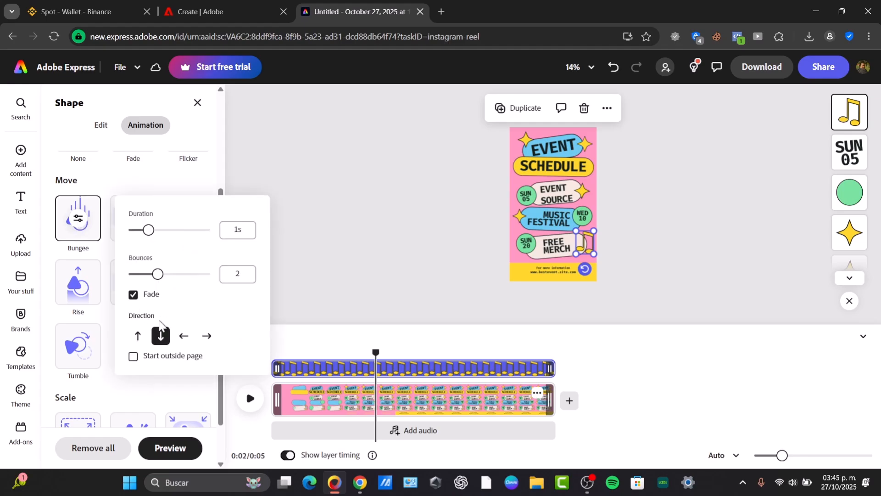
left_click_drag(147, 233, 152, 233)
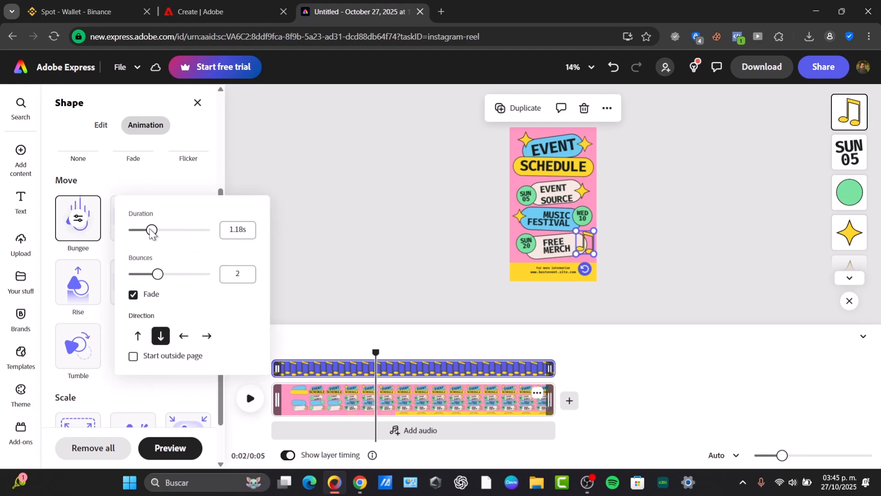
left_click(310, 297)
Step: Trim the start of the music note's timeline layer so it enters later in the reel, and view the available audio
left_click_drag(375, 352, 346, 353)
left_click_drag(276, 368, 429, 352)
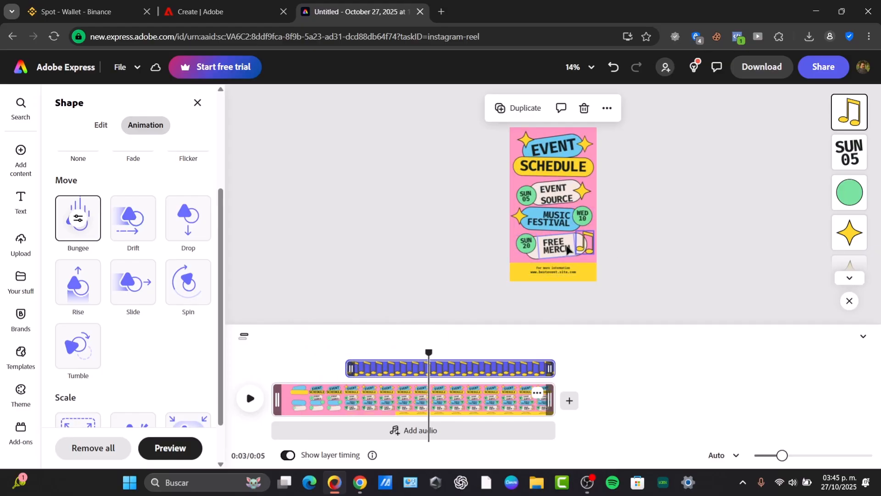
left_click(406, 439)
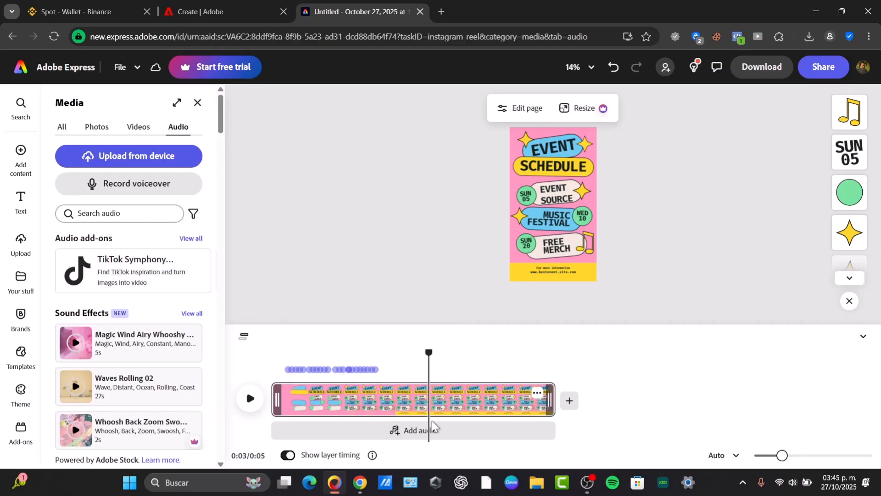
left_click(647, 291)
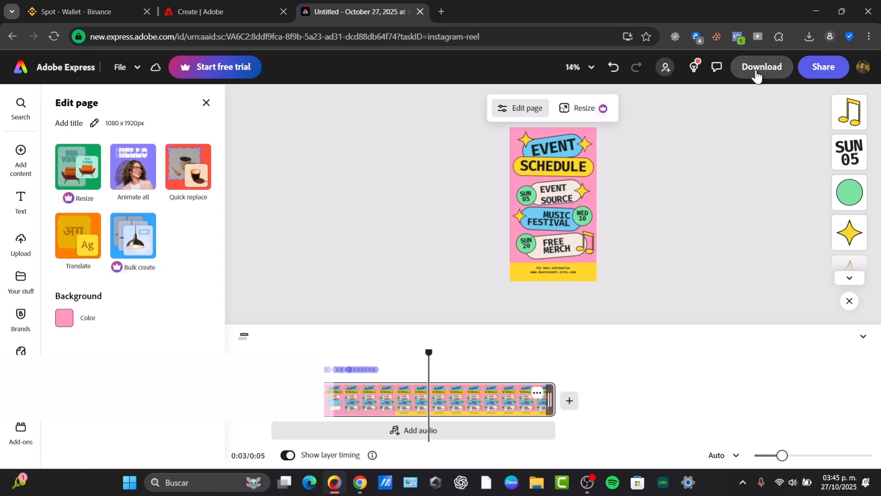
Step: Download the reel as an MP4 at 1080p after checking the resolution and file format options
left_click(758, 69)
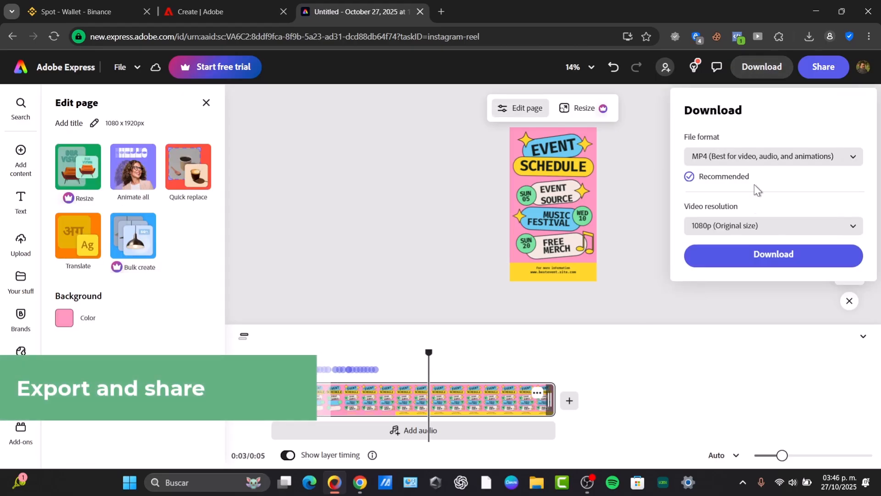
left_click(719, 228)
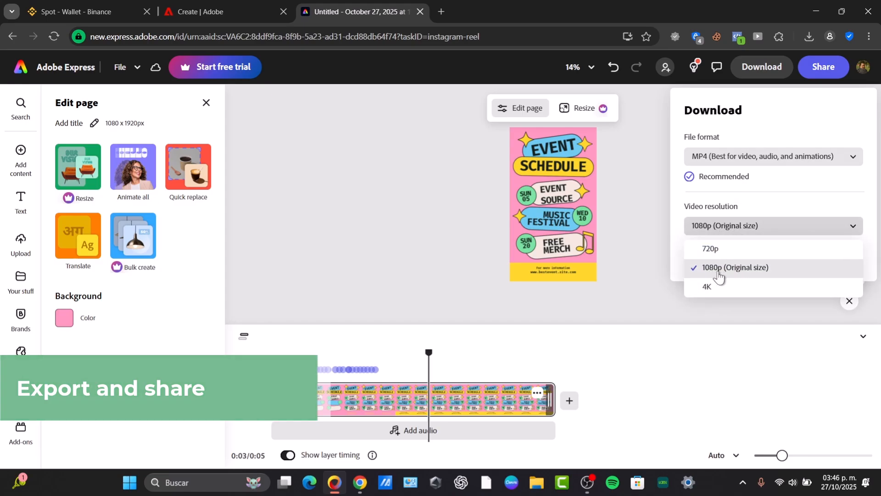
left_click(755, 228)
left_click(721, 158)
left_click(732, 160)
left_click(794, 264)
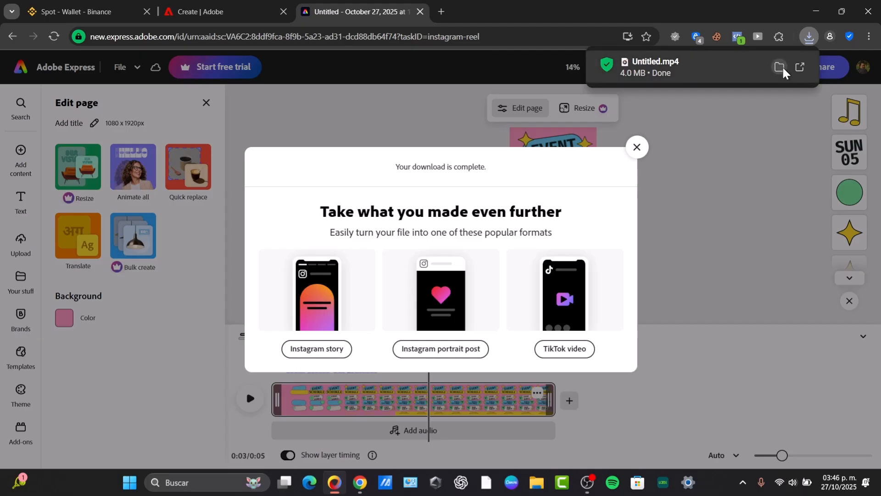
Step: Open the downloaded Untitled.mp4 from its folder and play it in the media player to check the reel
left_click(780, 67)
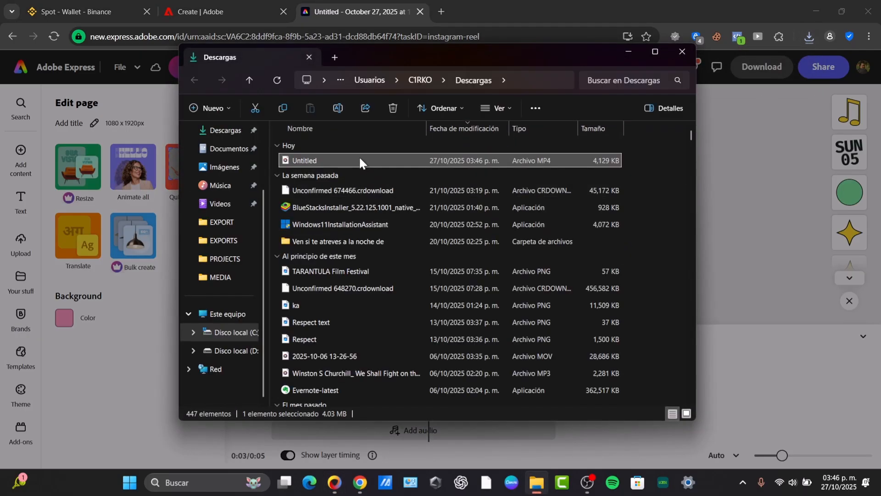
double_click(359, 158)
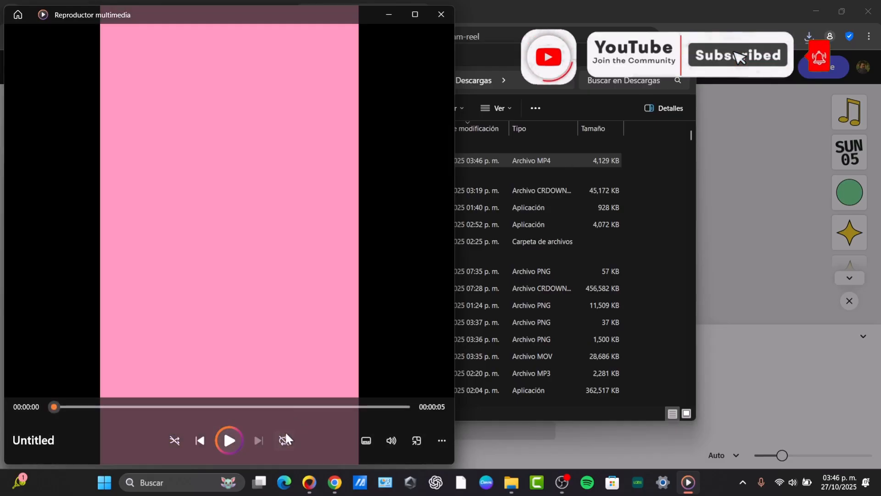
left_click(234, 440)
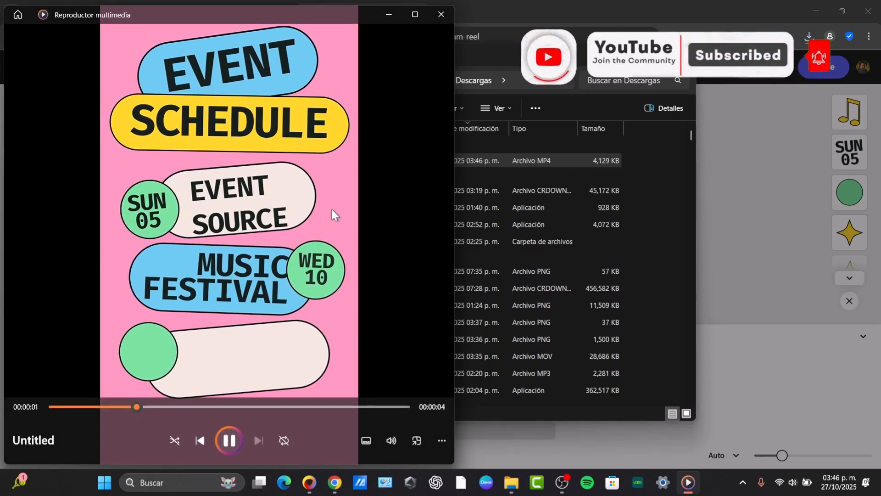